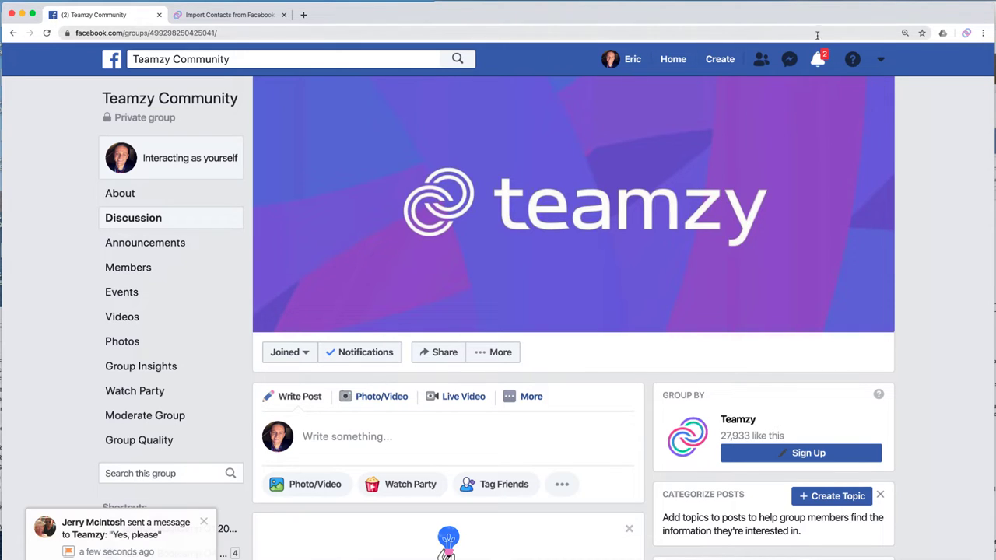
# Step: Open the Download Your Information page under Your Facebook Information in the account settings
pyautogui.click(881, 62)
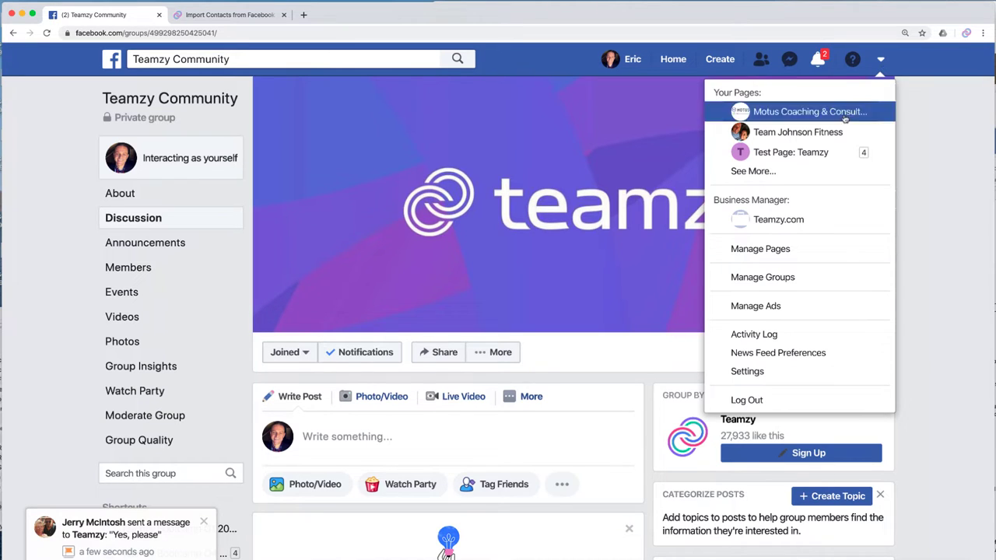
pyautogui.click(761, 376)
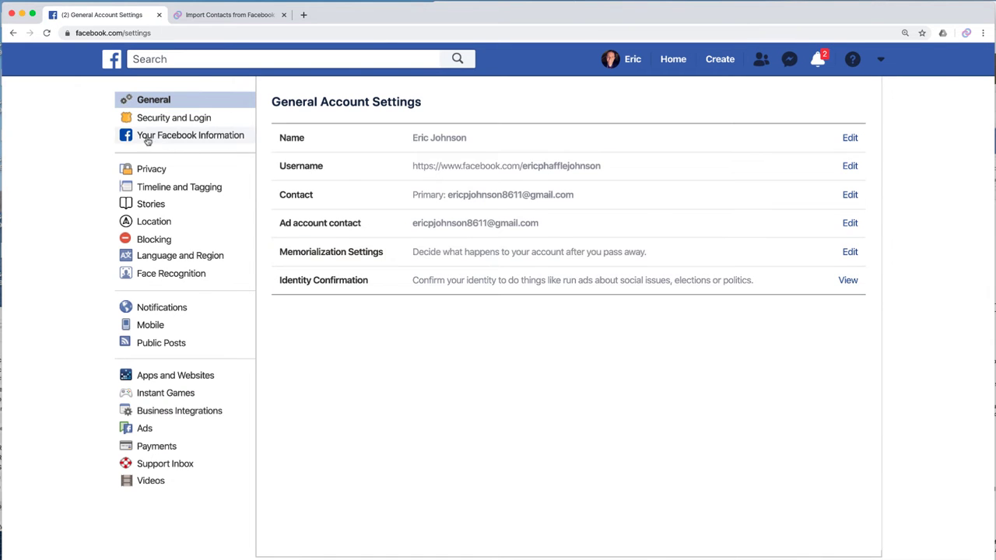
pyautogui.click(197, 138)
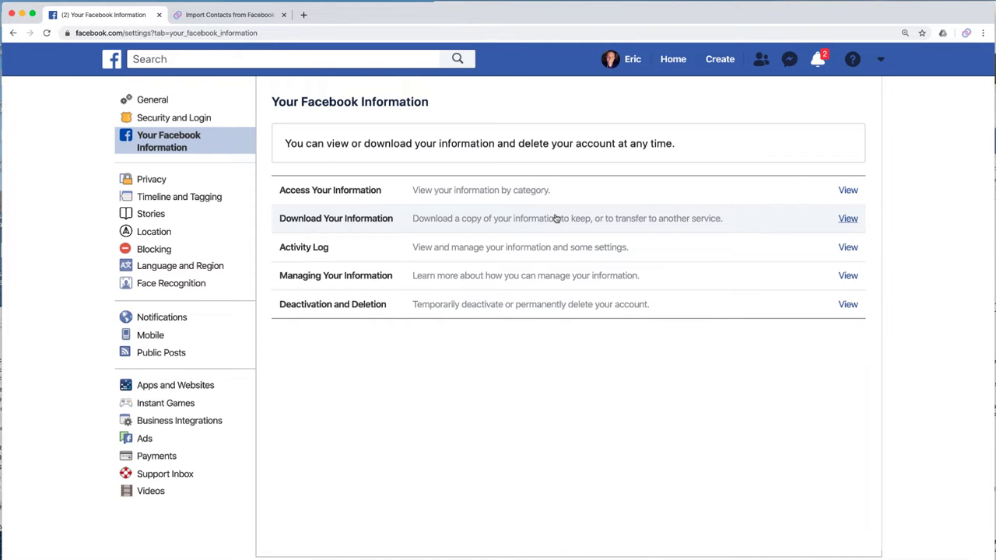
pyautogui.click(848, 219)
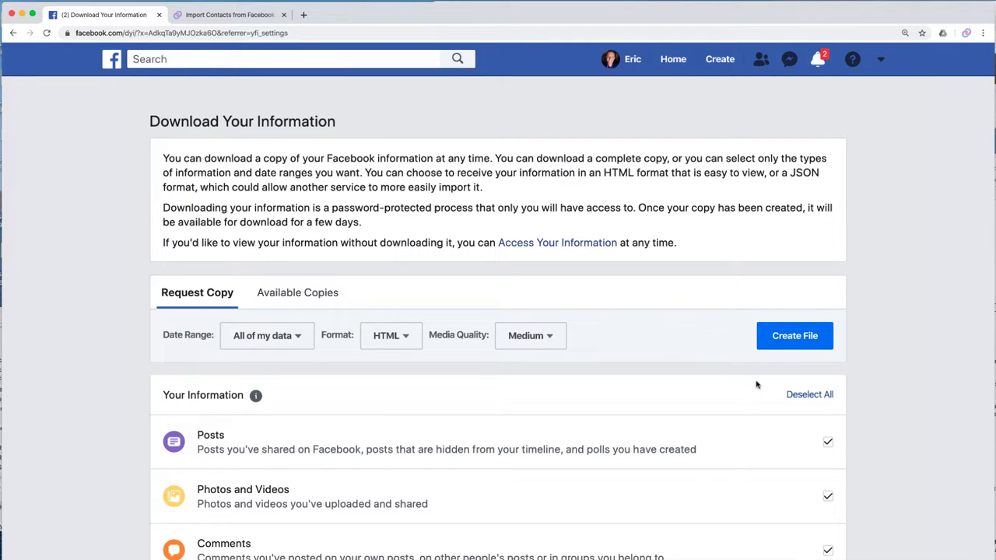
# Step: Deselect all information categories and include only Friends in the requested copy
pyautogui.click(811, 396)
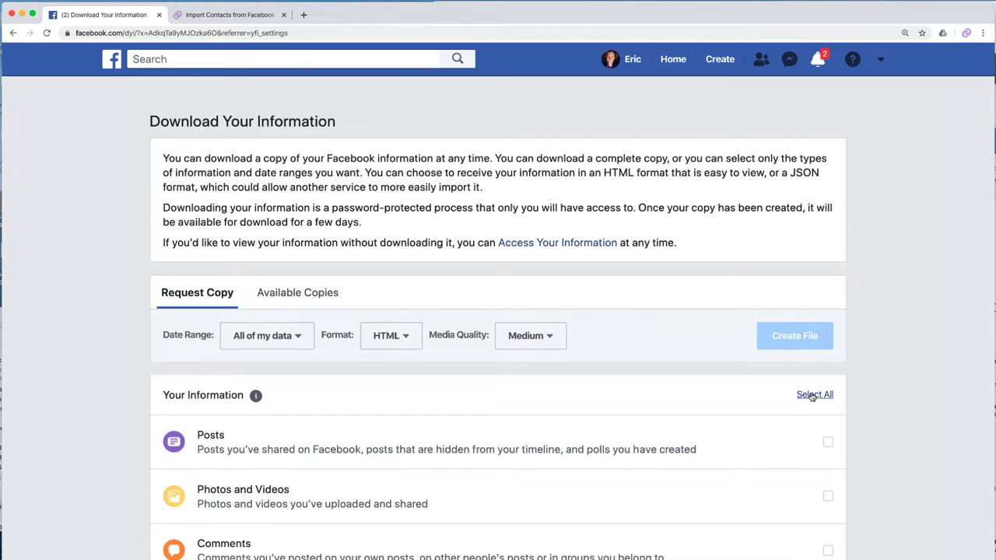
pyautogui.scroll(-3, 633, 497)
pyautogui.scroll(-3, 634, 495)
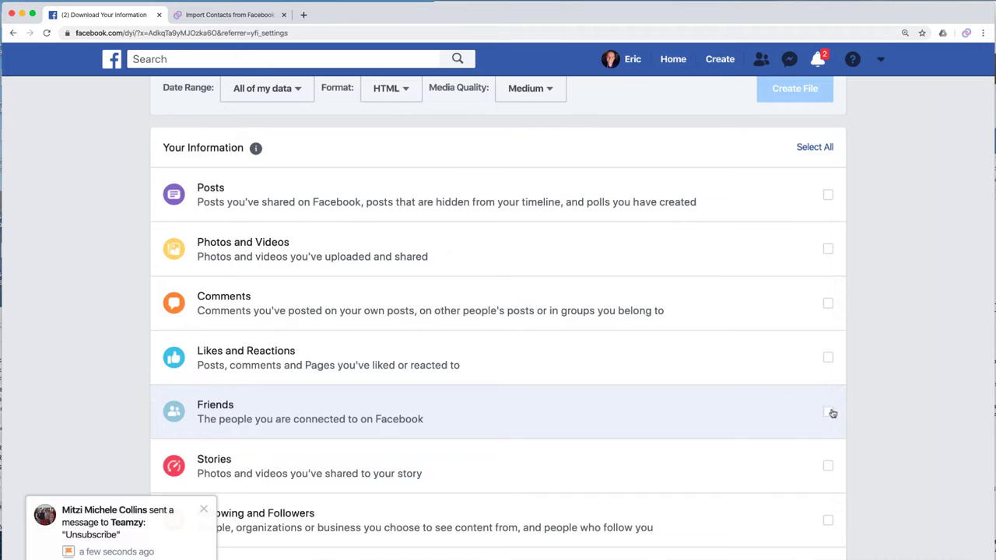
pyautogui.click(828, 414)
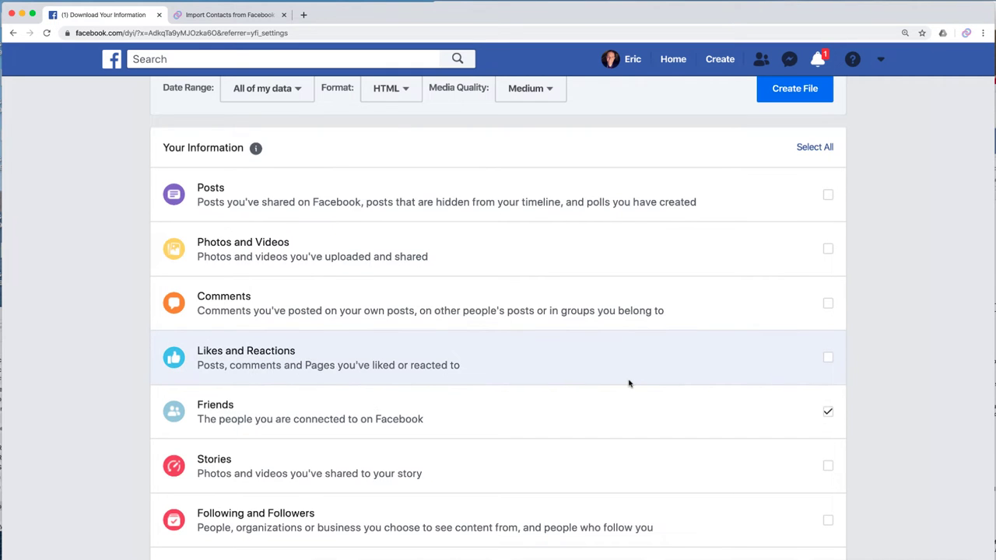
# Step: Keep the file format as HTML and request creation of the Friends information file
pyautogui.scroll(-1, 630, 382)
pyautogui.scroll(5, 629, 382)
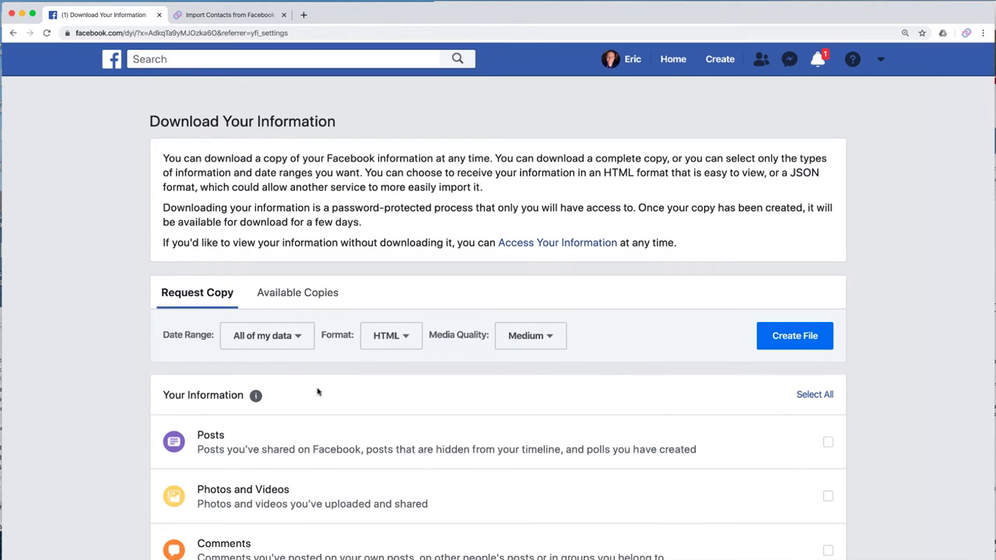
pyautogui.click(385, 335)
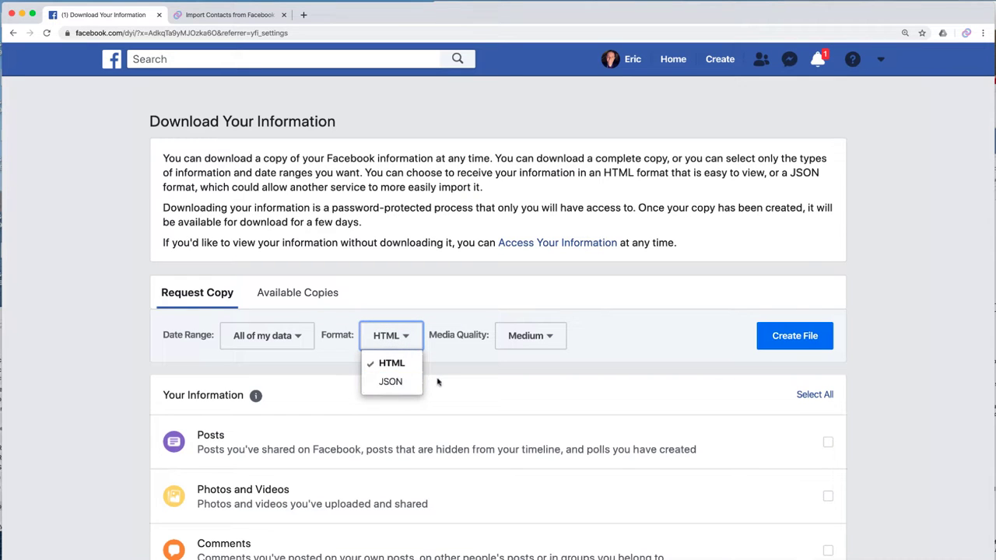
pyautogui.click(452, 359)
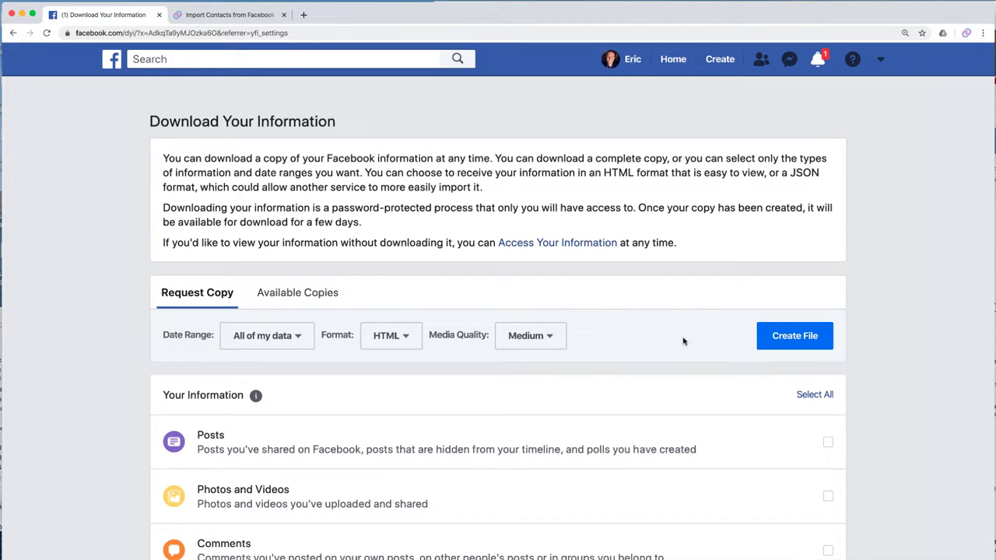
pyautogui.click(796, 336)
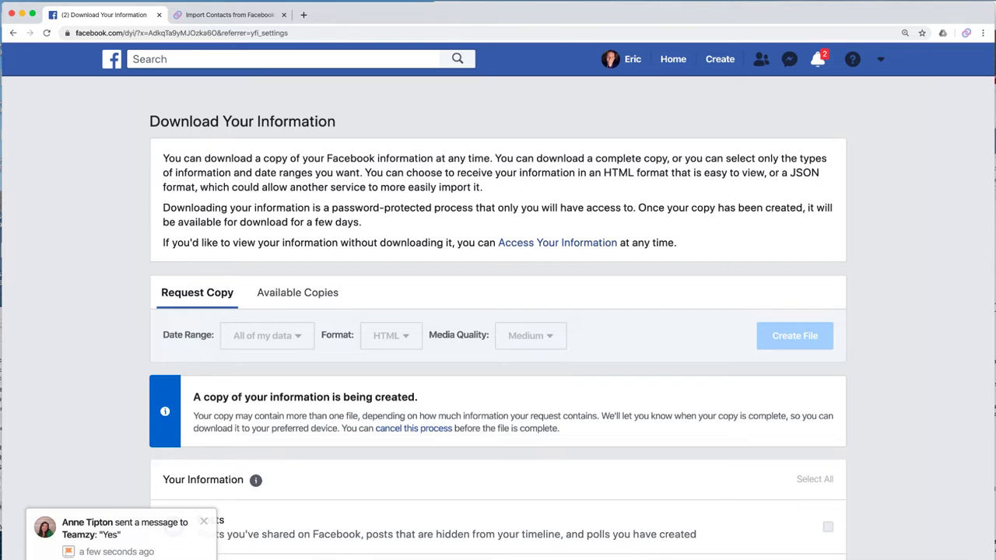
pyautogui.scroll(-1, 660, 240)
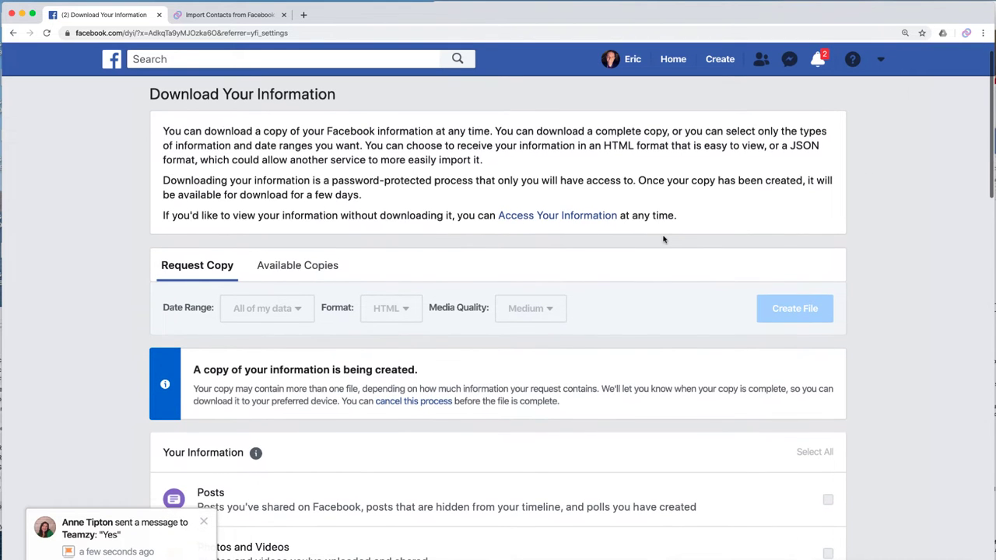
pyautogui.scroll(-2, 664, 240)
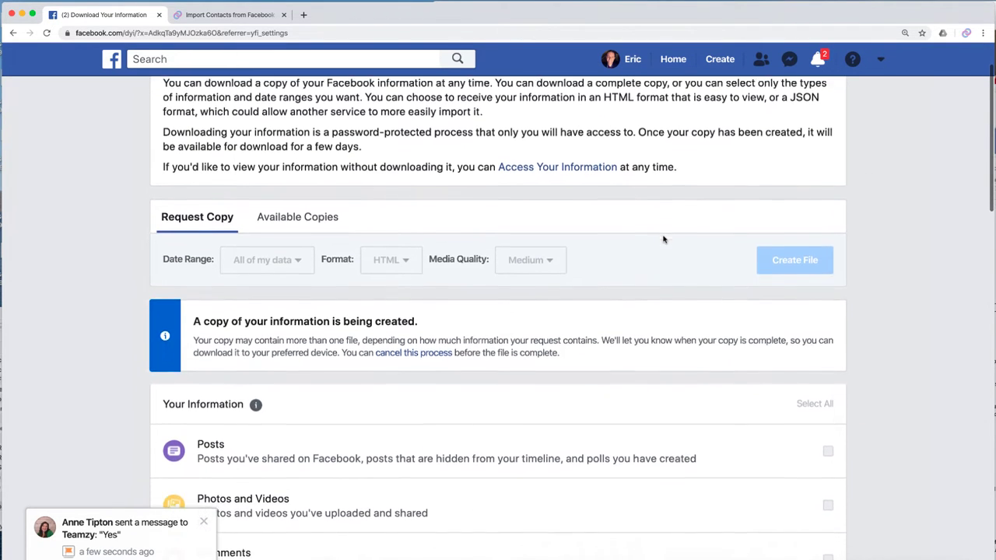
pyautogui.scroll(-2, 664, 240)
pyautogui.scroll(5, 662, 239)
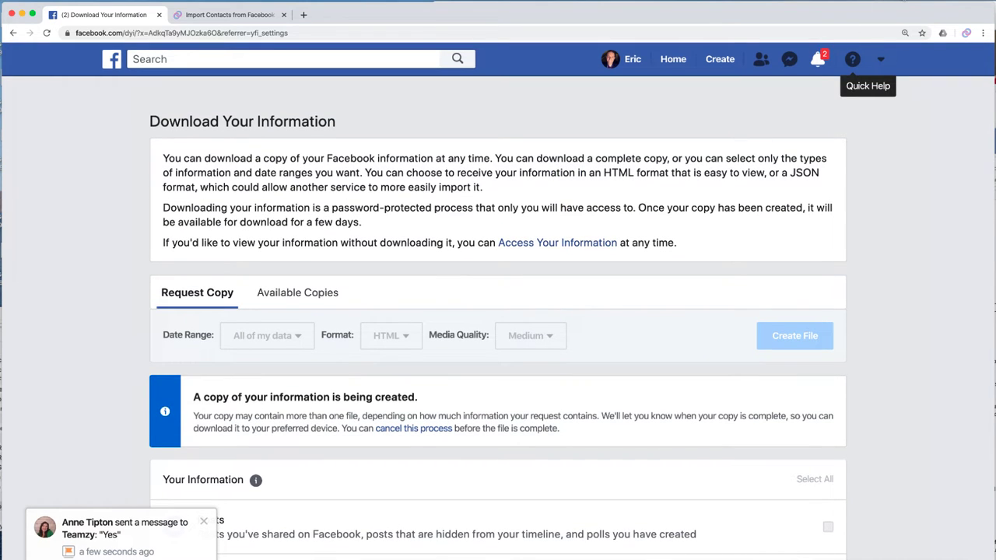
pyautogui.click(915, 1)
pyautogui.click(916, 15)
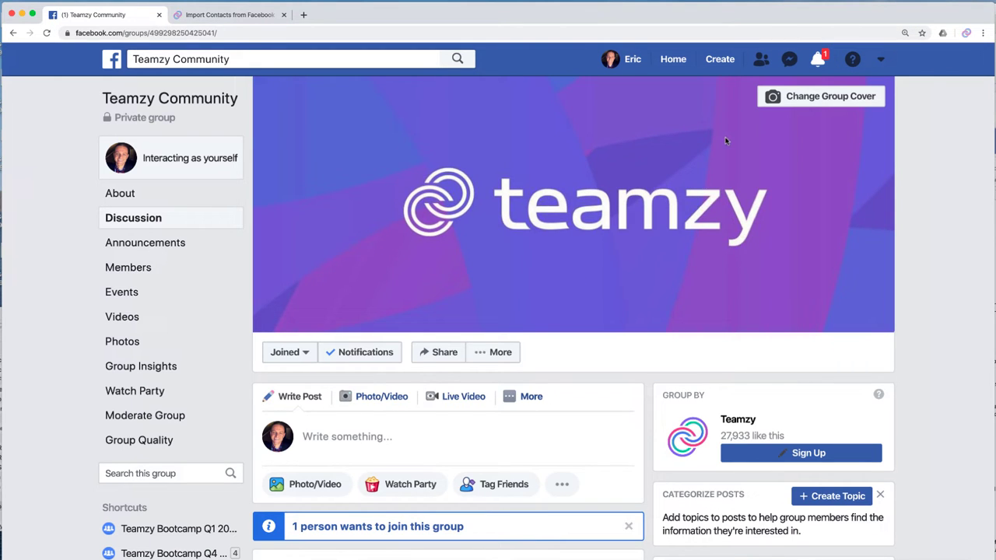
# Step: Open the file-ready notification and download the Friends information file, re-entering the account password to authorize it
pyautogui.click(817, 62)
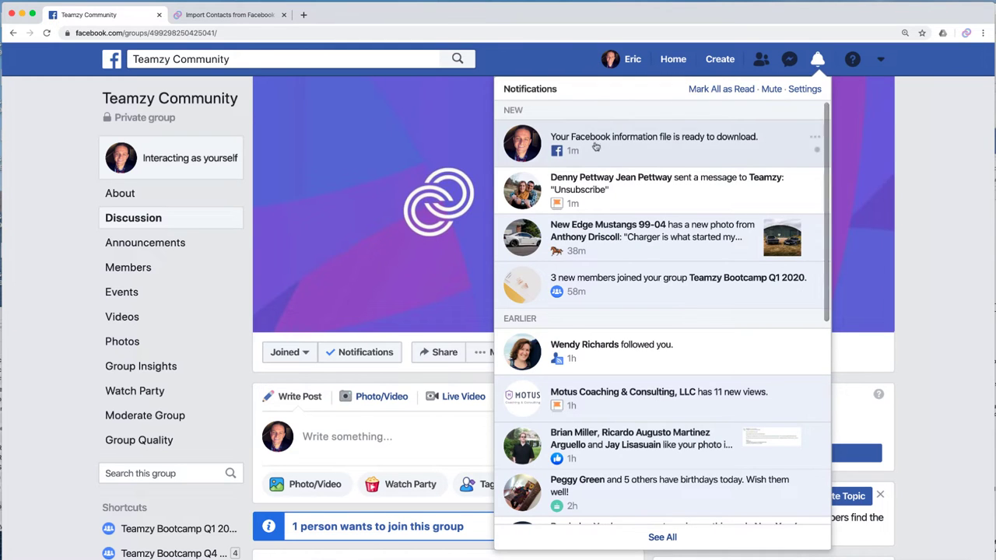
pyautogui.click(599, 194)
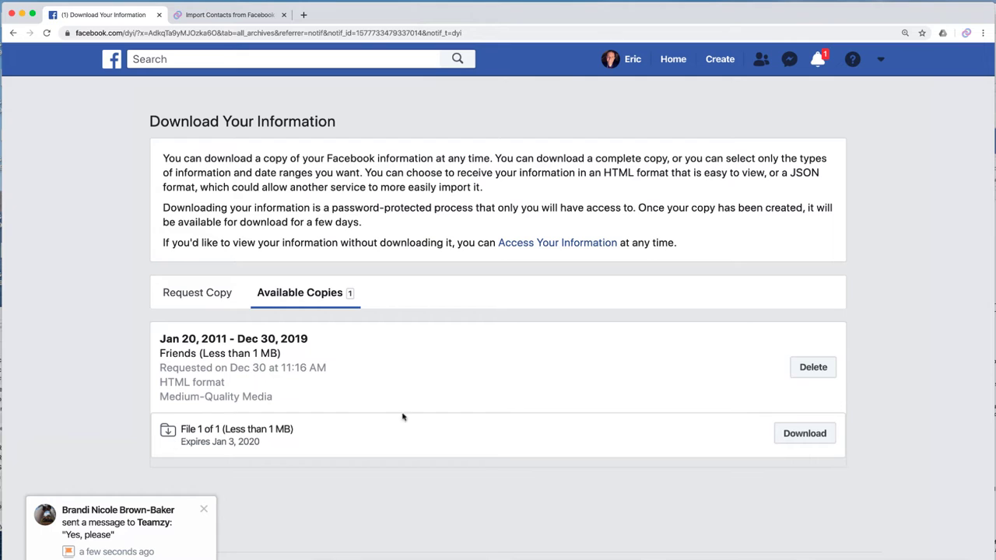
pyautogui.click(807, 434)
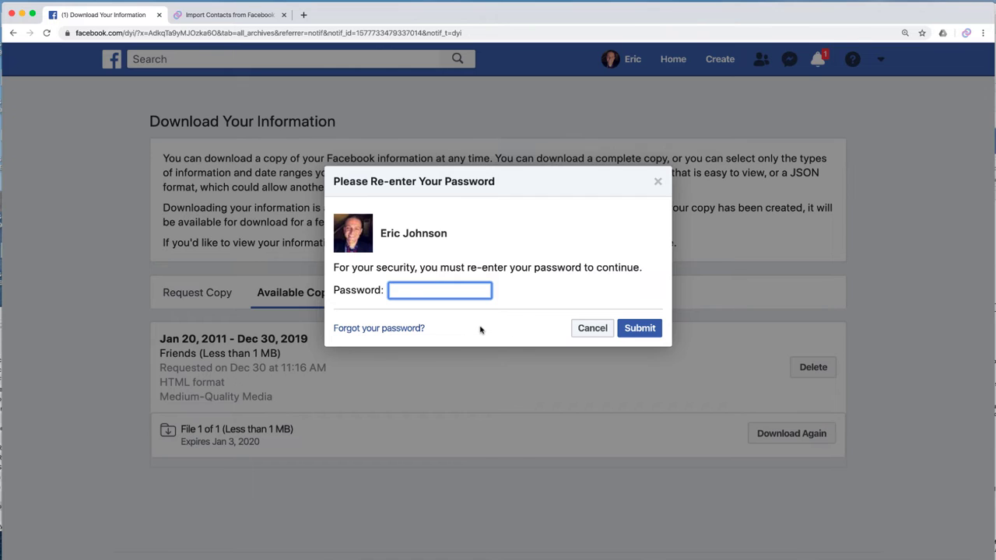
pyautogui.write('•••••••••')
pyautogui.click(639, 328)
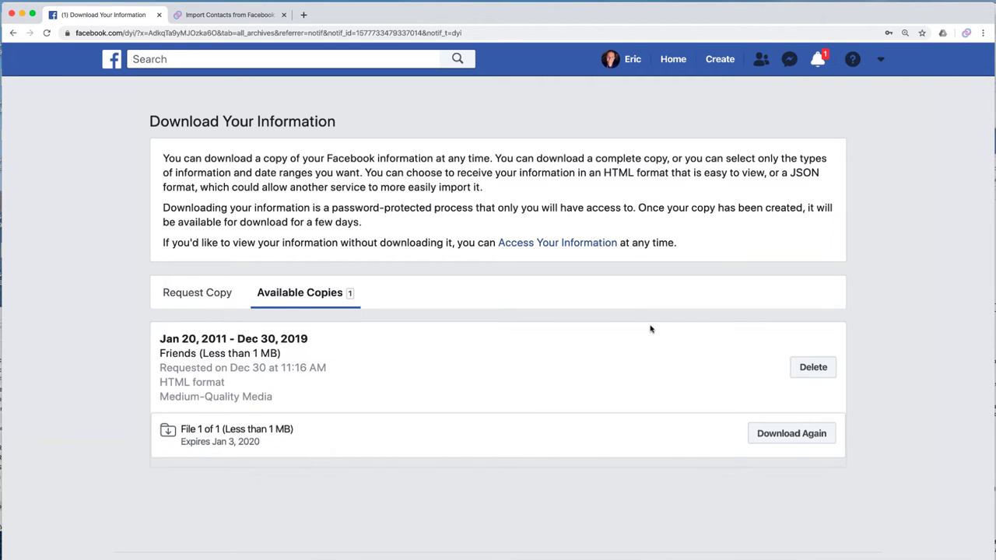
# Step: Extract the downloaded Facebook ZIP archive in Downloads and select friends.html inside its friends folder
pyautogui.scroll(-2, 650, 329)
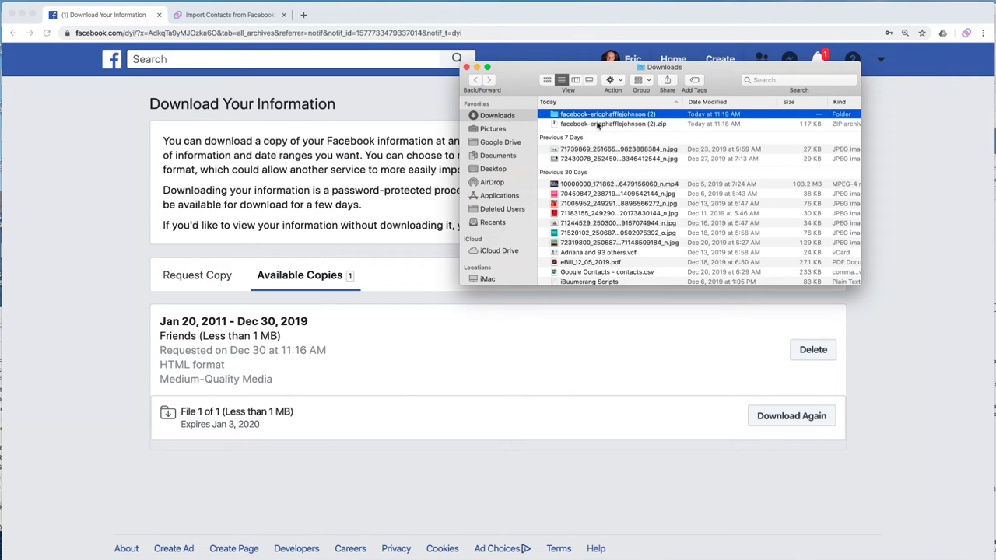
pyautogui.doubleClick(598, 124)
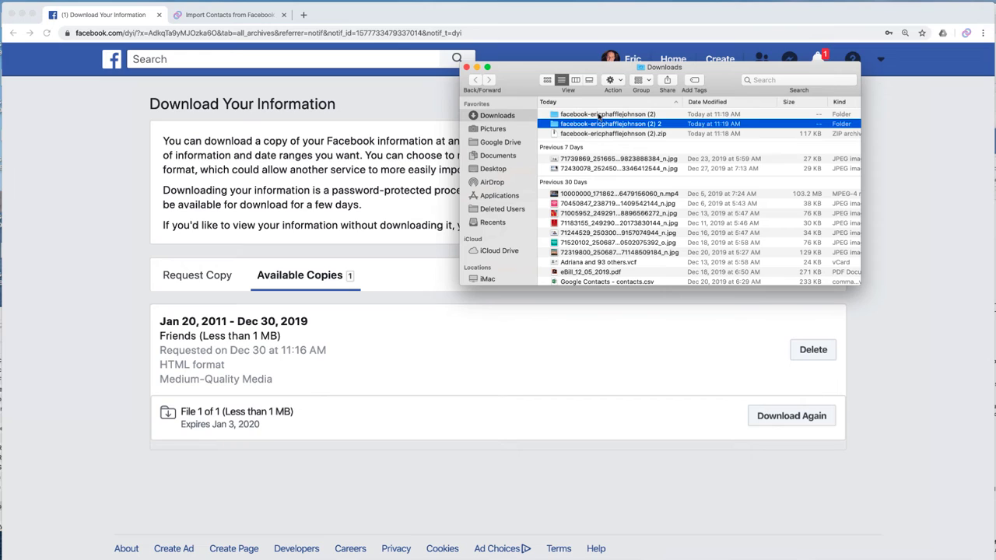
pyautogui.click(598, 115)
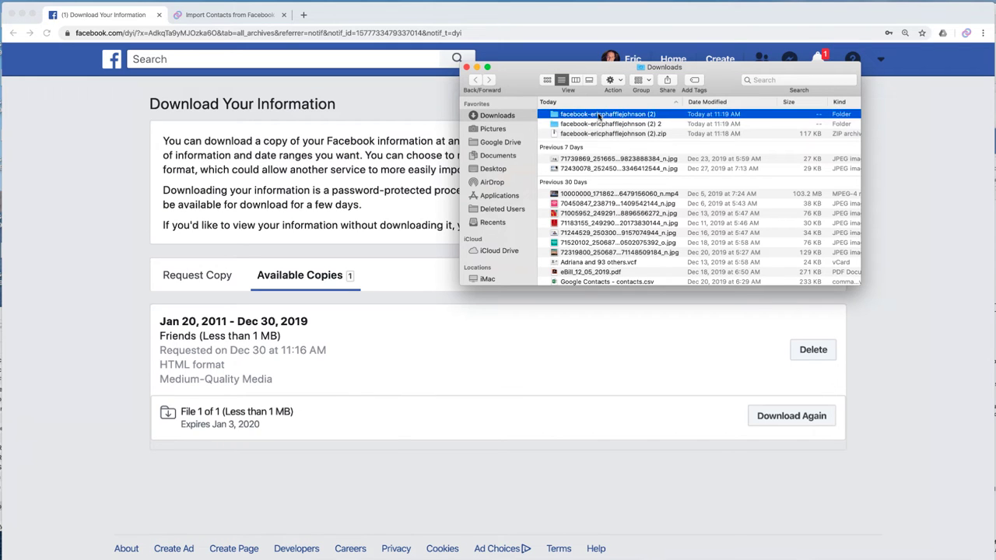
pyautogui.doubleClick(598, 114)
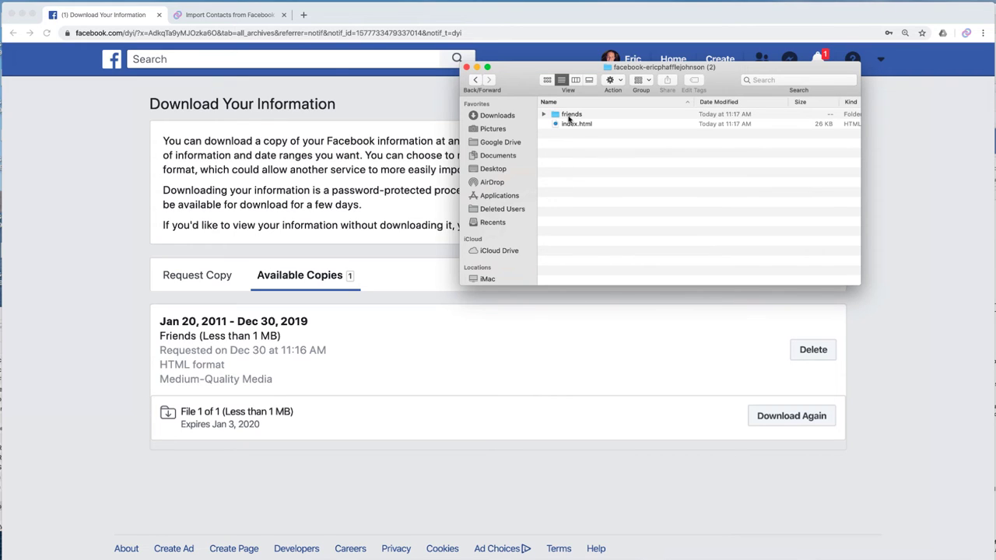
pyautogui.doubleClick(570, 114)
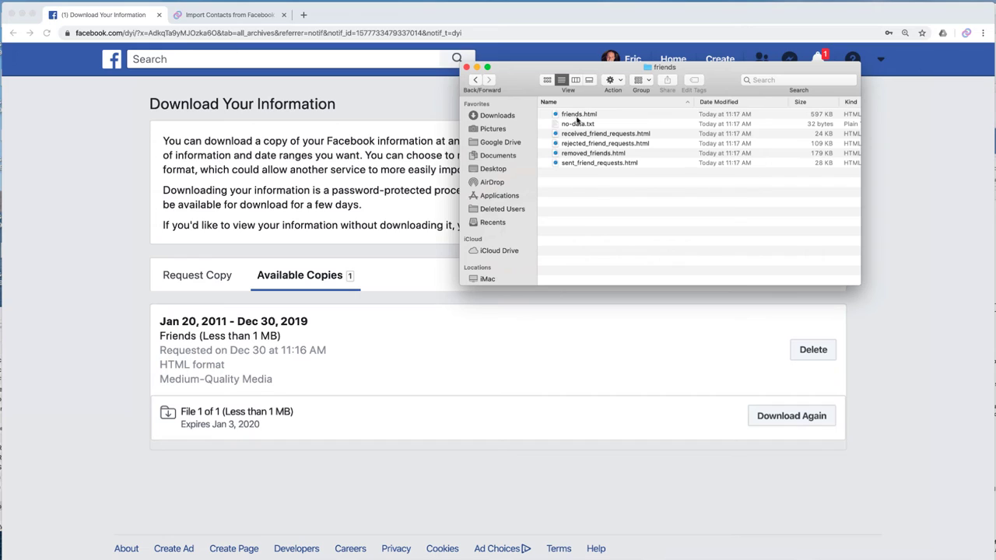
pyautogui.click(573, 116)
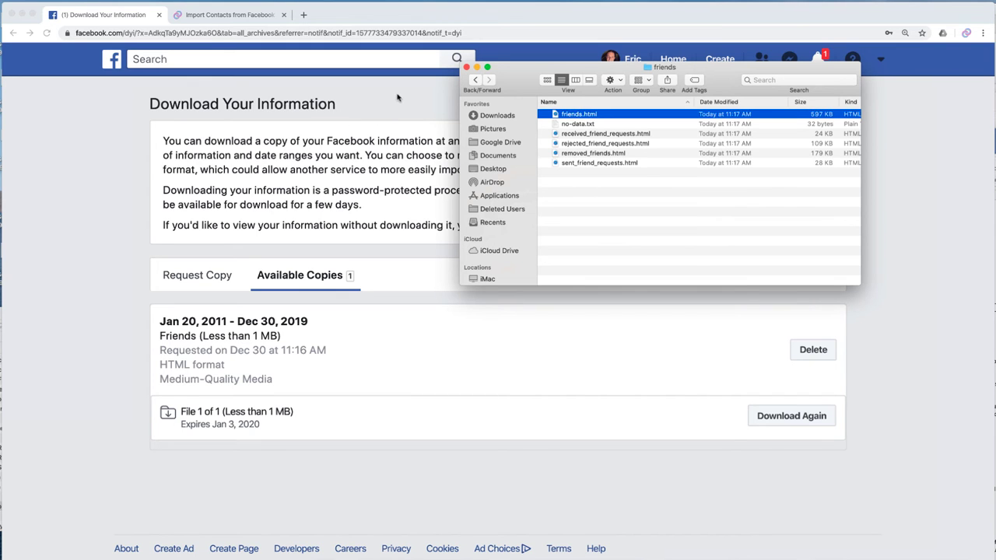
# Step: Switch to the Teamzy website, go to its home page and log in to the dashboard
pyautogui.click(220, 16)
pyautogui.click(221, 16)
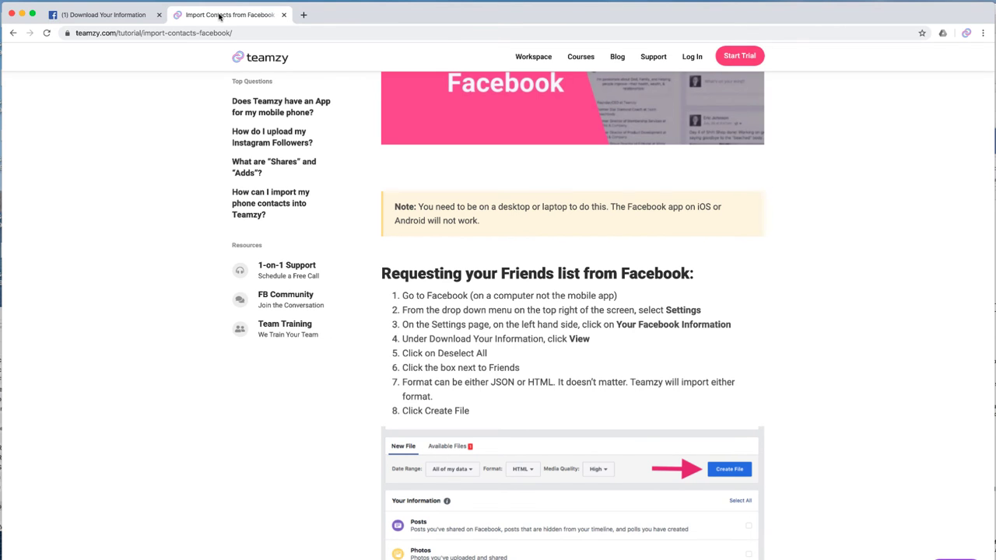
pyautogui.click(264, 60)
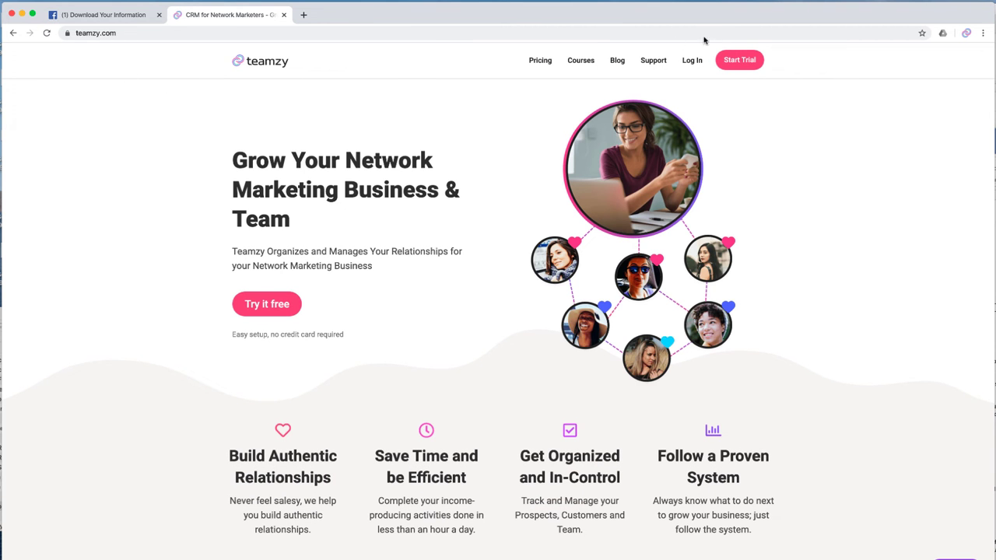
pyautogui.click(690, 61)
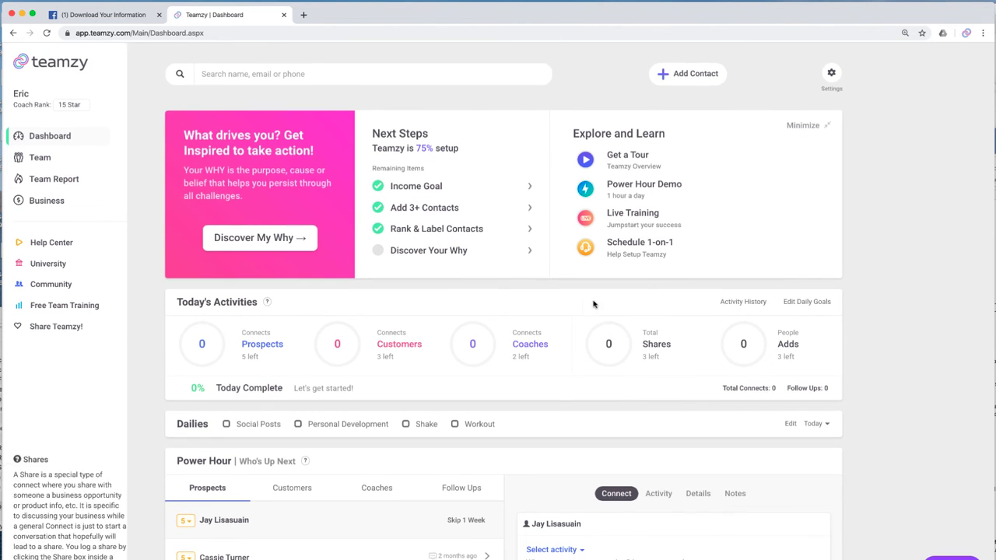
# Step: Start a bulk contact import and upload friends.html from the friends folder of the extracted Facebook download in Downloads
pyautogui.click(677, 81)
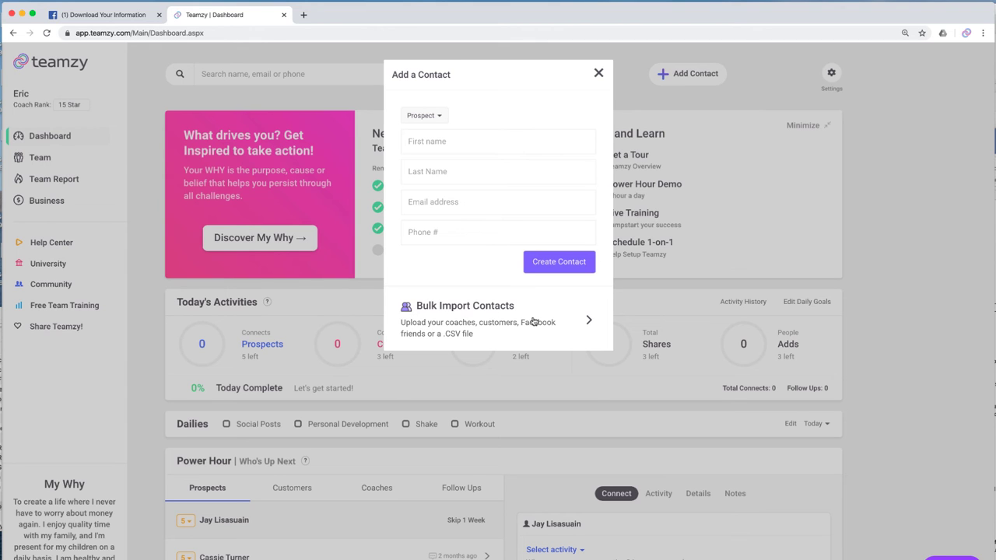
pyautogui.click(575, 320)
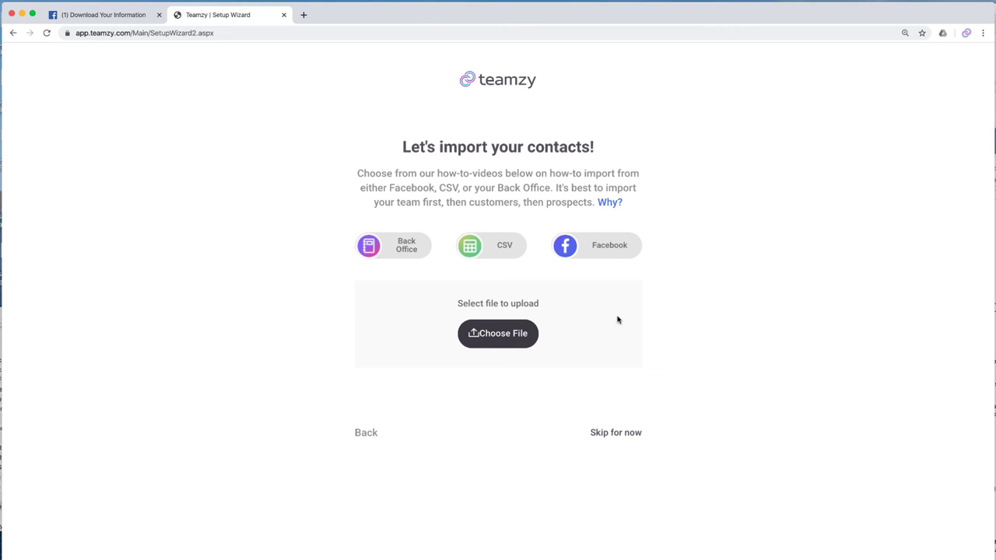
pyautogui.click(488, 334)
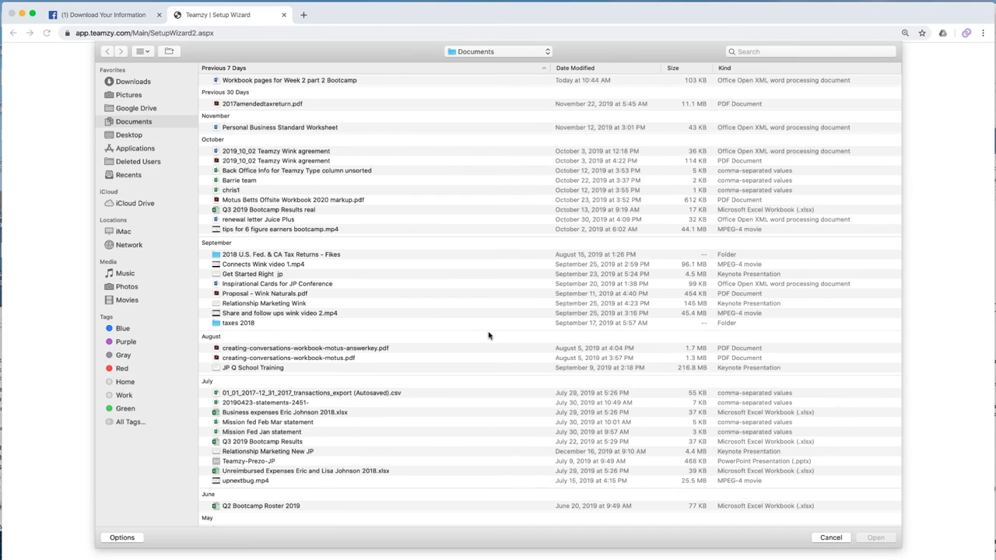
pyautogui.click(128, 84)
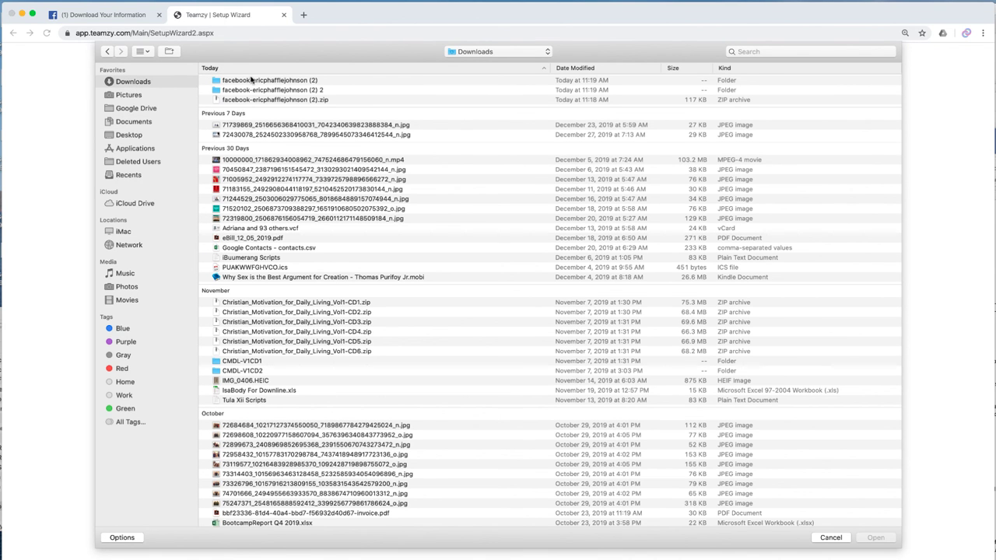
pyautogui.doubleClick(257, 81)
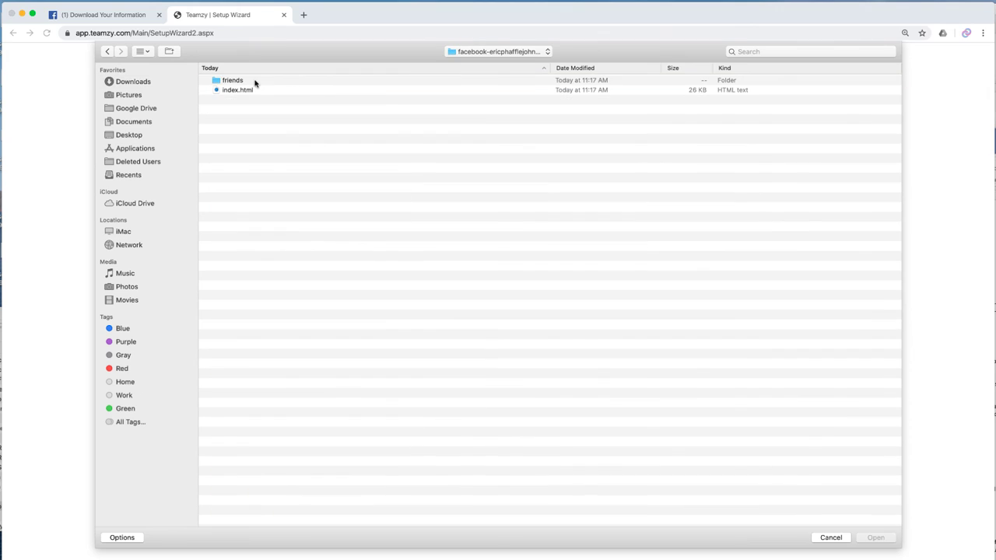
pyautogui.doubleClick(232, 81)
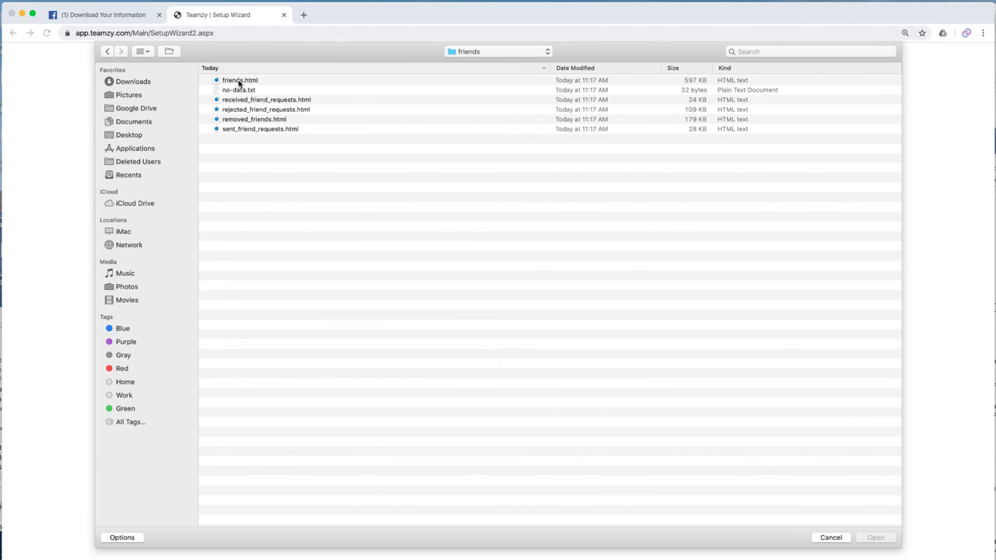
pyautogui.doubleClick(240, 81)
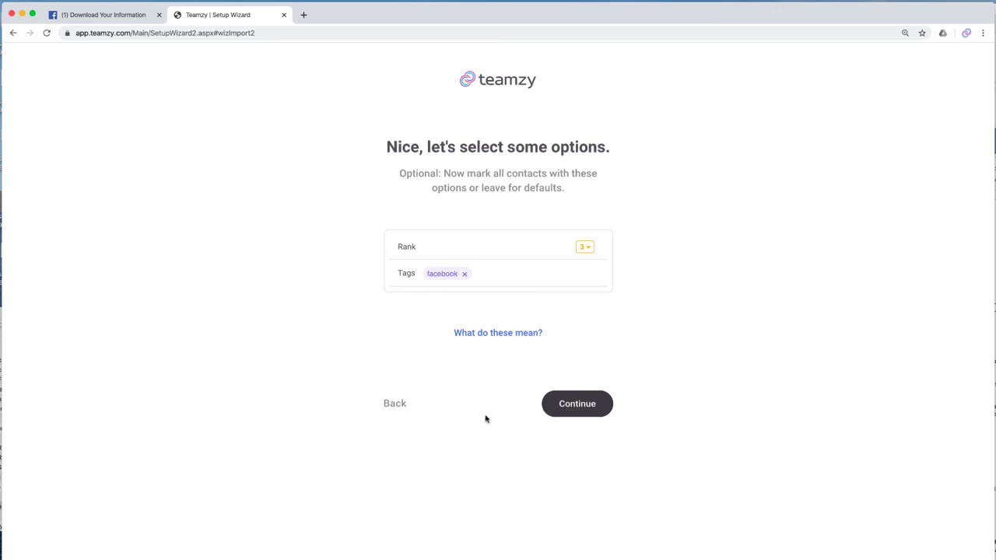
# Step: Keep rank 3 and the facebook tag for all contacts, accept the file mapping and start the import
pyautogui.click(588, 405)
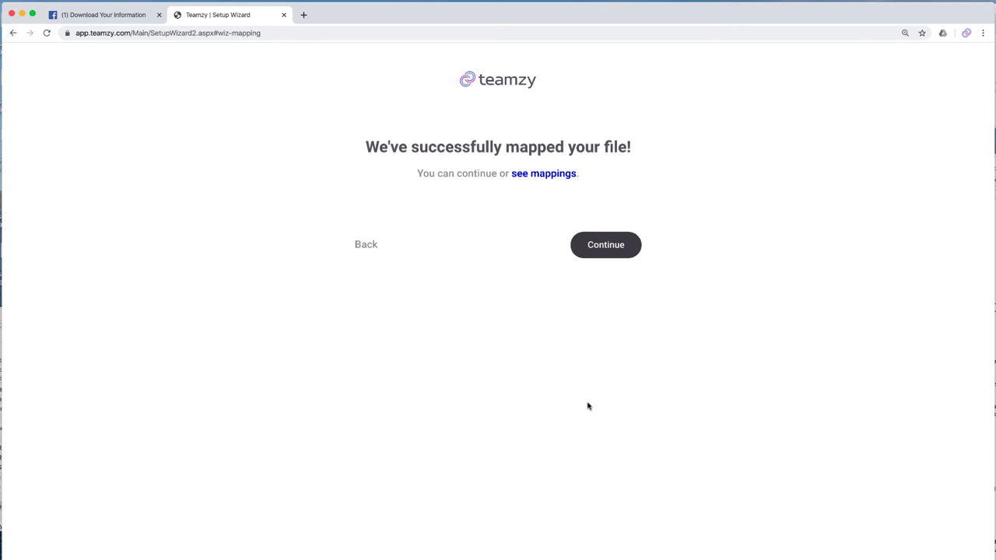
pyautogui.click(614, 248)
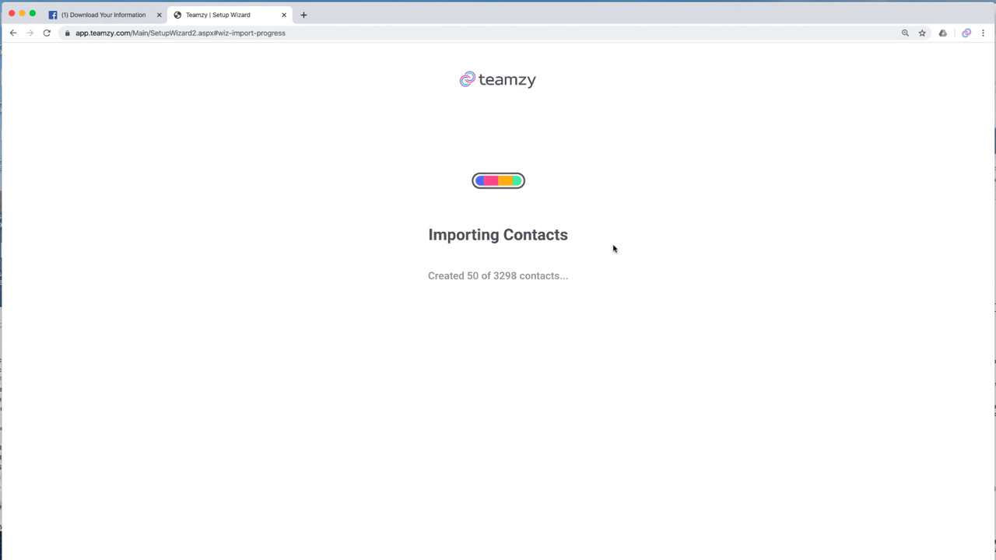